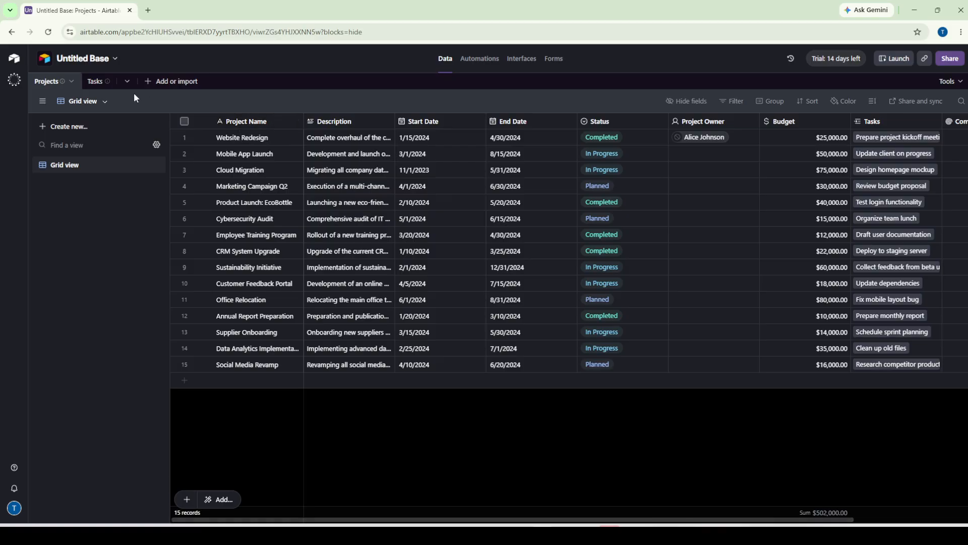
# - Open the Tasks table and inspect the settings of its Complete field
pyautogui.click(96, 82)
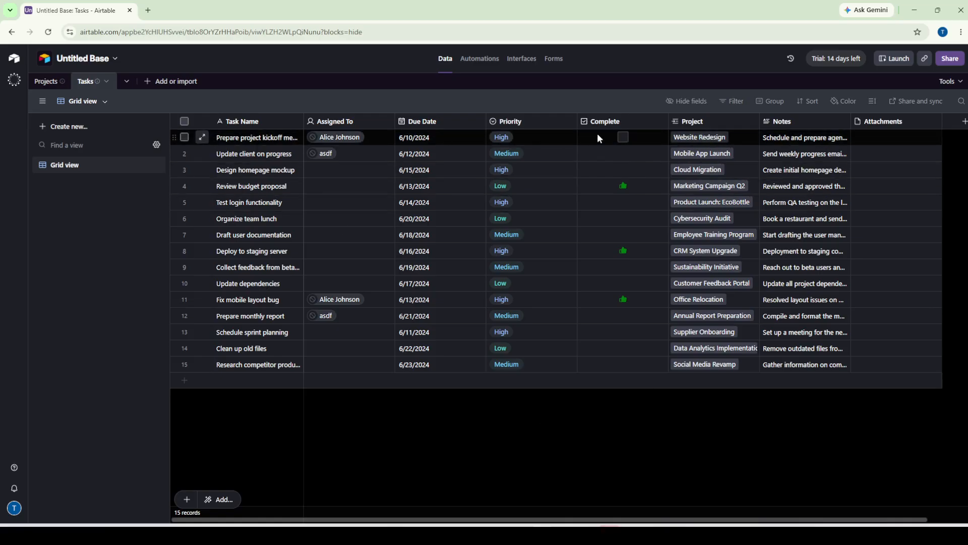
pyautogui.click(632, 126)
pyautogui.click(660, 123)
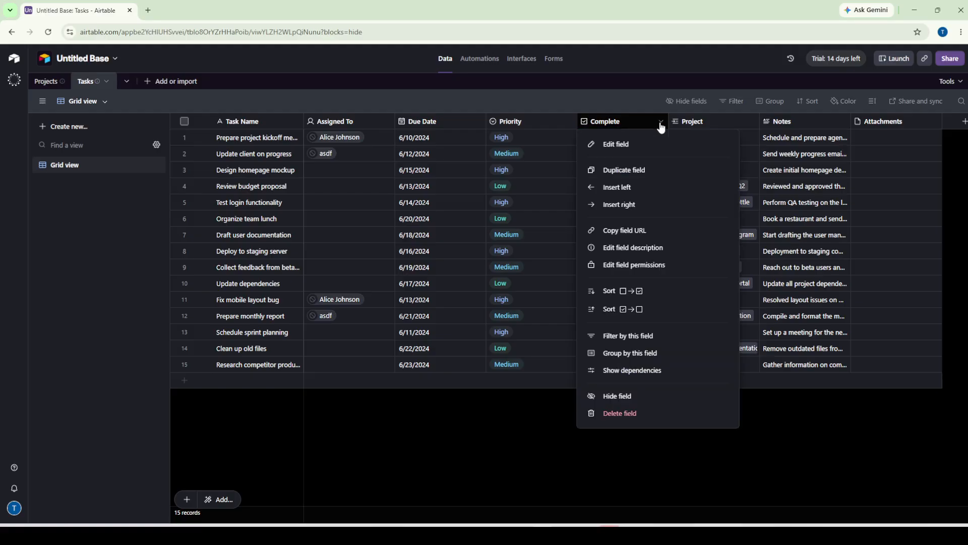
pyautogui.click(616, 146)
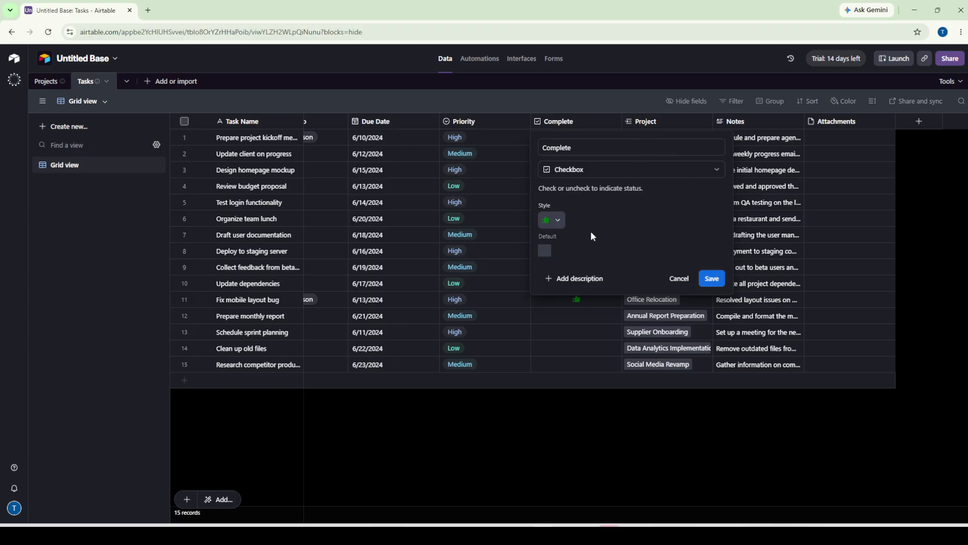
pyautogui.click(622, 447)
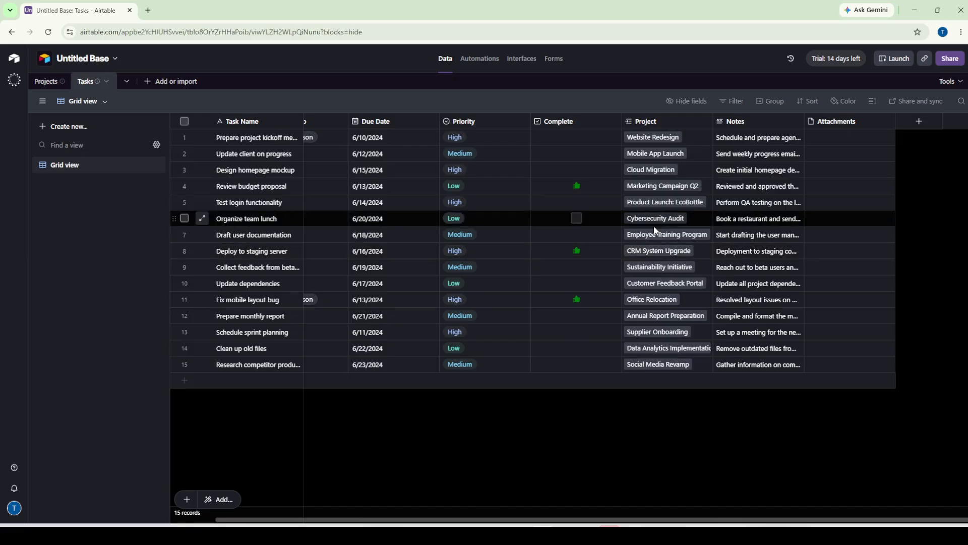
# - Look over the available field options for the Project field in the Tasks table and dismiss them
pyautogui.click(694, 121)
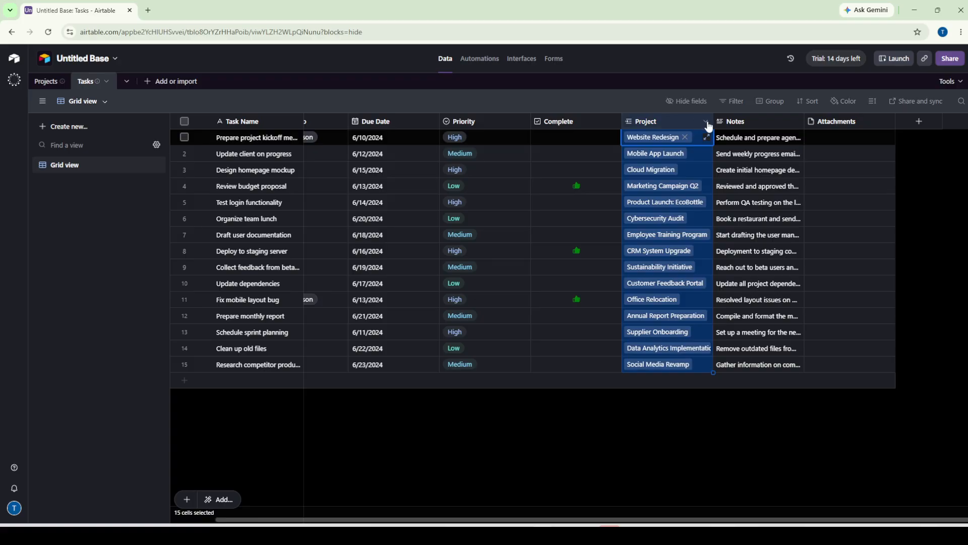
pyautogui.click(706, 122)
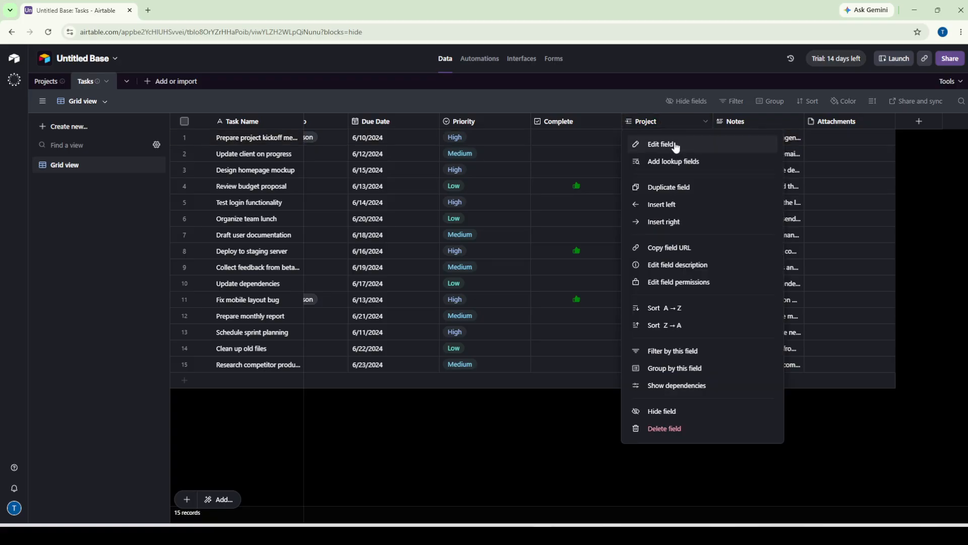
pyautogui.click(586, 447)
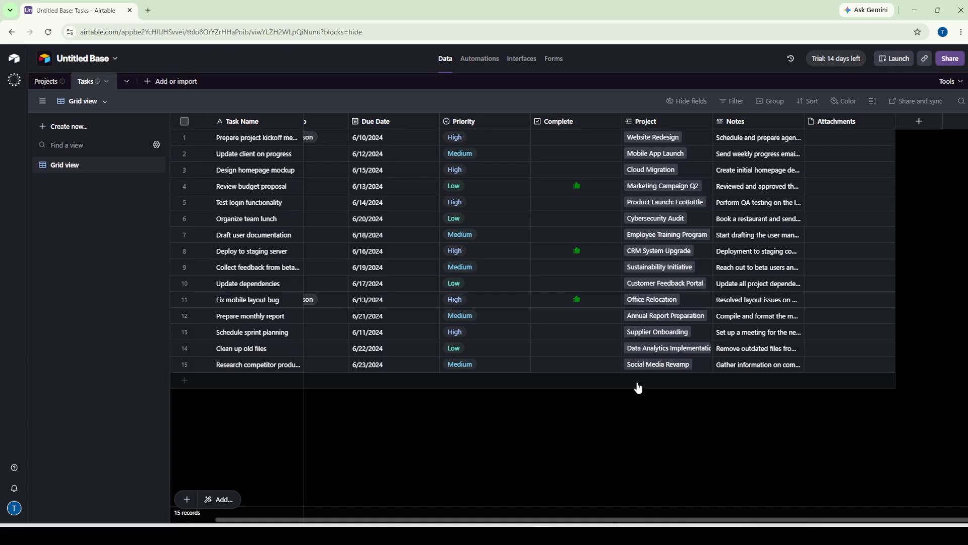
# - Review the Complete field's type, style and default setting, and leave the field editor without saving
pyautogui.click(615, 121)
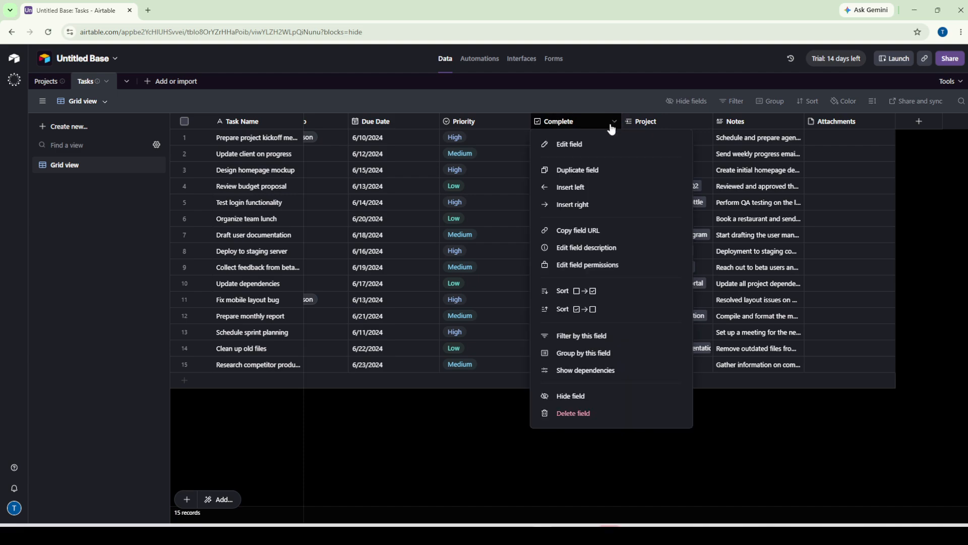
pyautogui.click(578, 146)
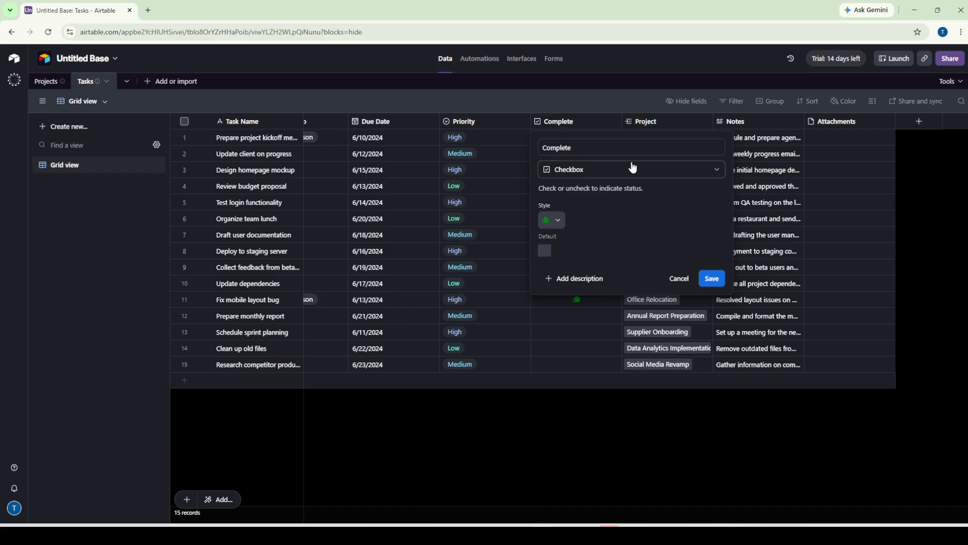
pyautogui.click(684, 281)
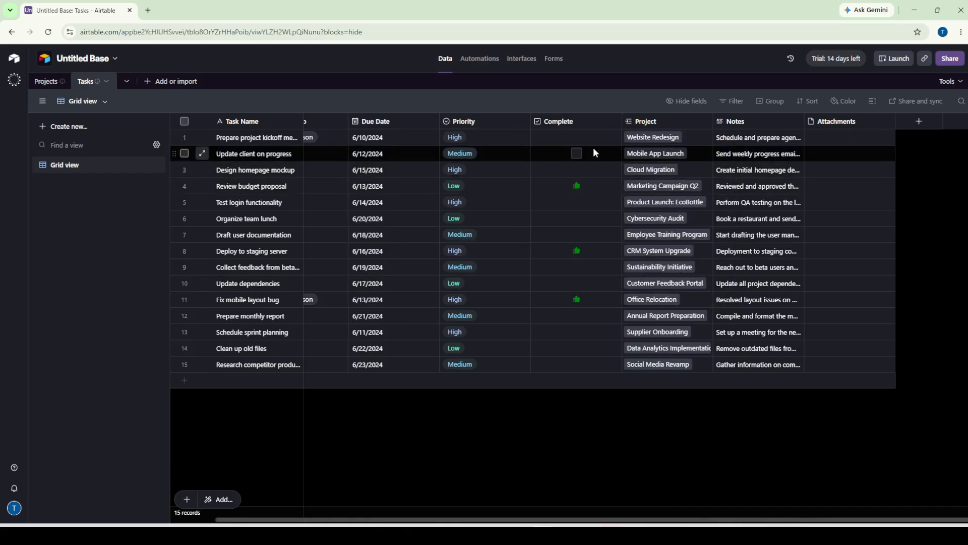
# - Mark the Update client on progress, Collect feedback from beta, Schedule sprint planning and Research competitor tasks as complete
pyautogui.click(577, 153)
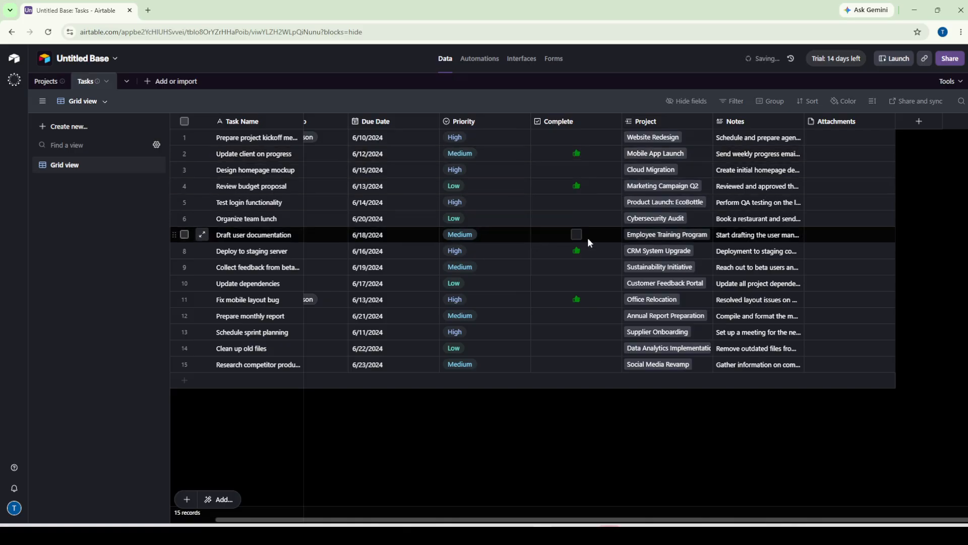
pyautogui.click(575, 297)
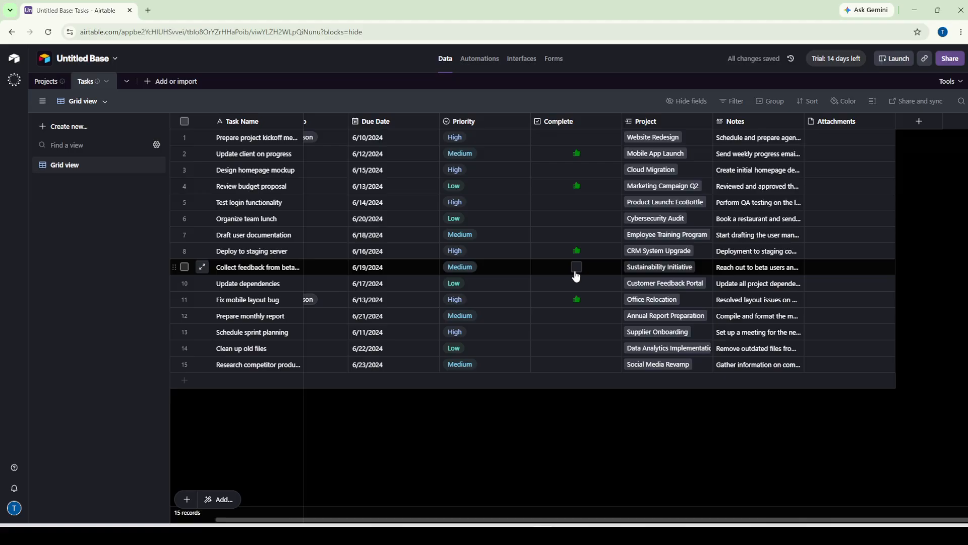
pyautogui.click(574, 270)
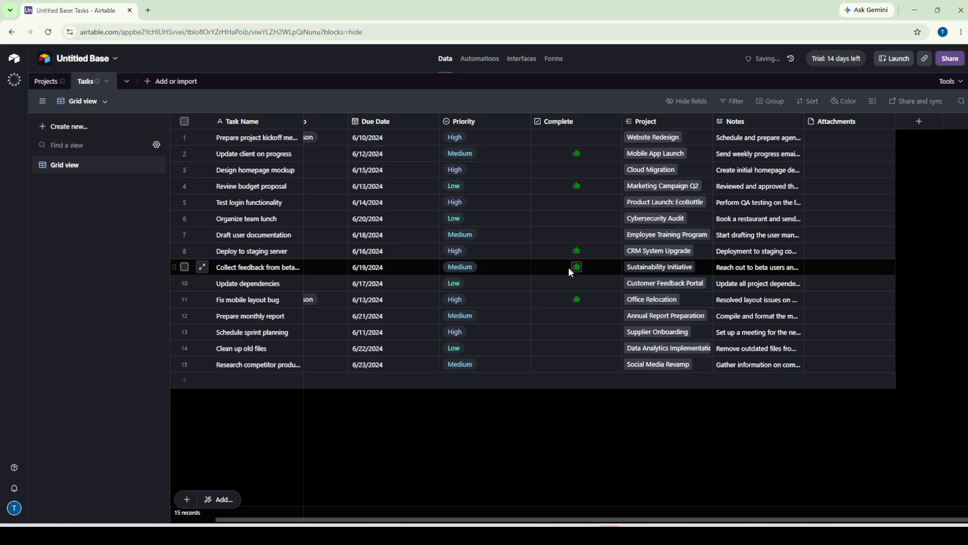
pyautogui.click(578, 333)
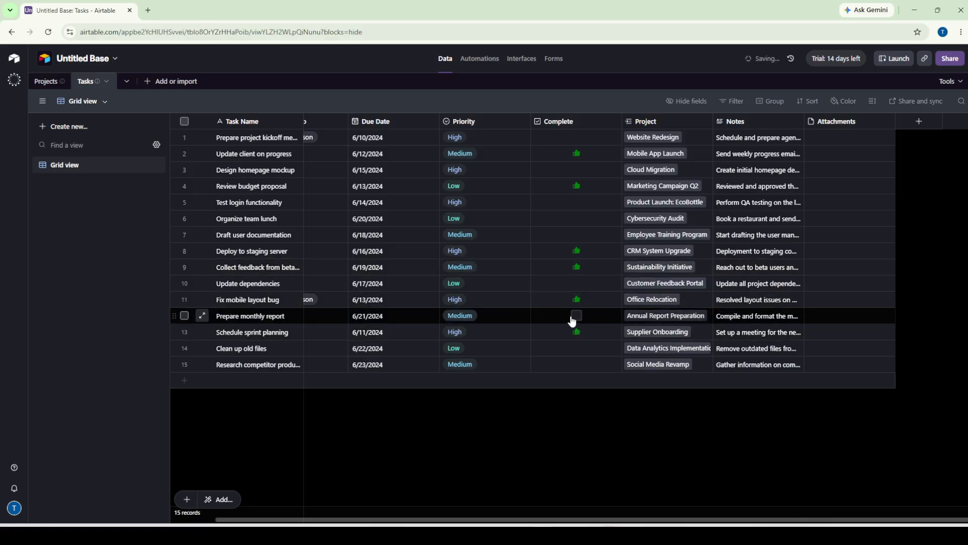
pyautogui.click(578, 363)
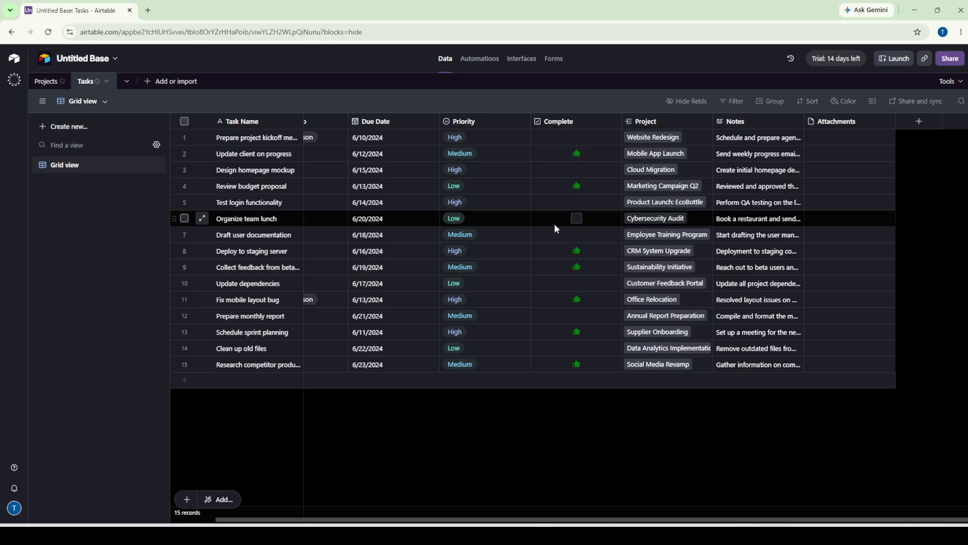
# - In the Projects table, examine how the Complete Rollup (from Tasks) field is configured, including its source, rolled-up field and aggregation formula, and save it
pyautogui.click(45, 85)
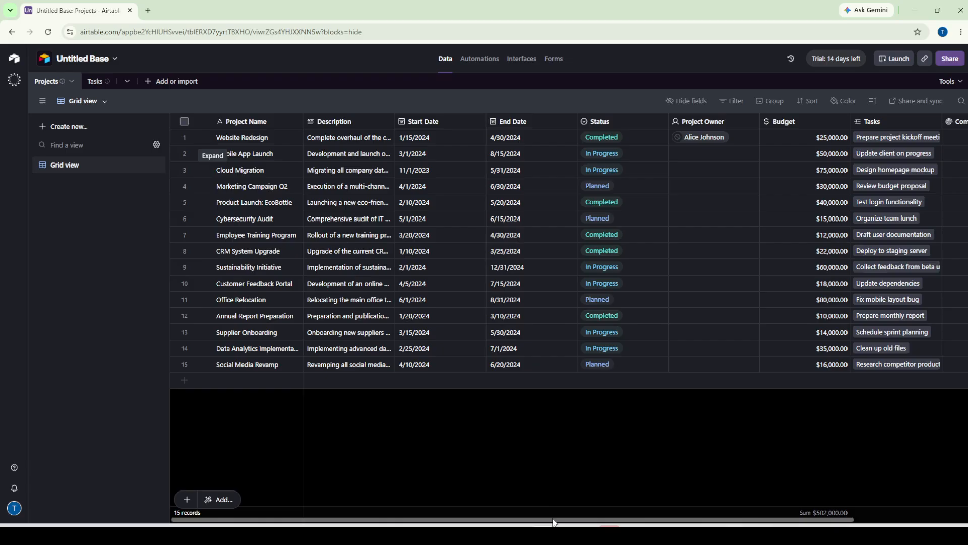
pyautogui.moveTo(555, 520); pyautogui.dragTo(755, 521)
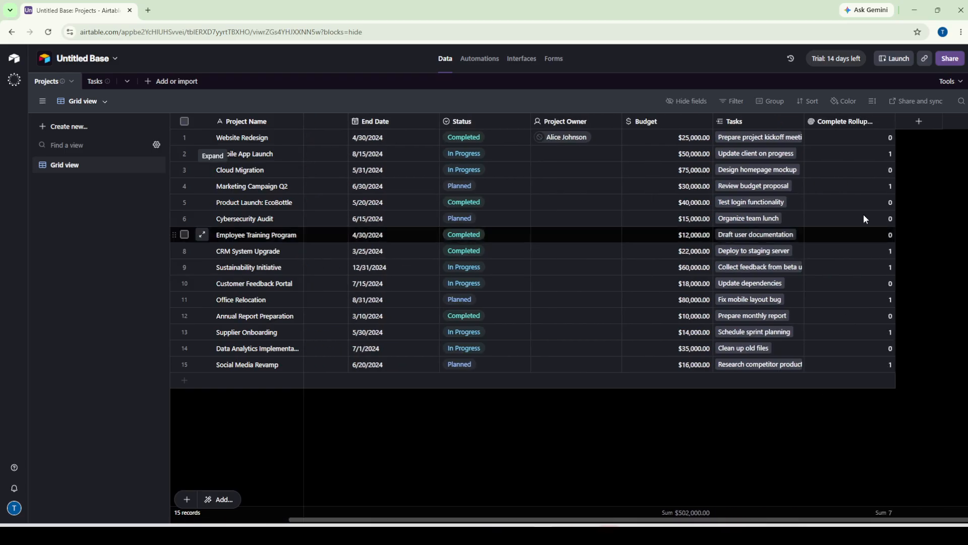
pyautogui.click(888, 122)
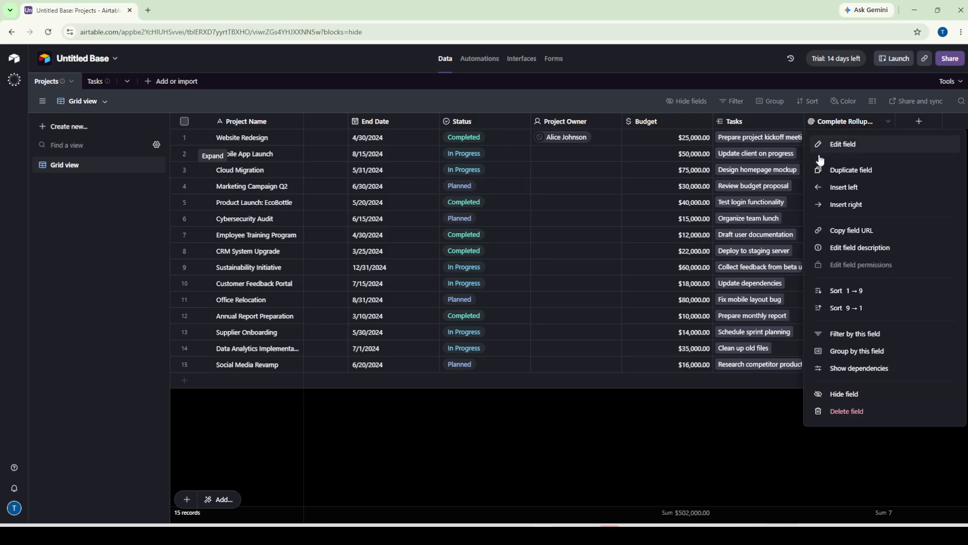
pyautogui.click(858, 145)
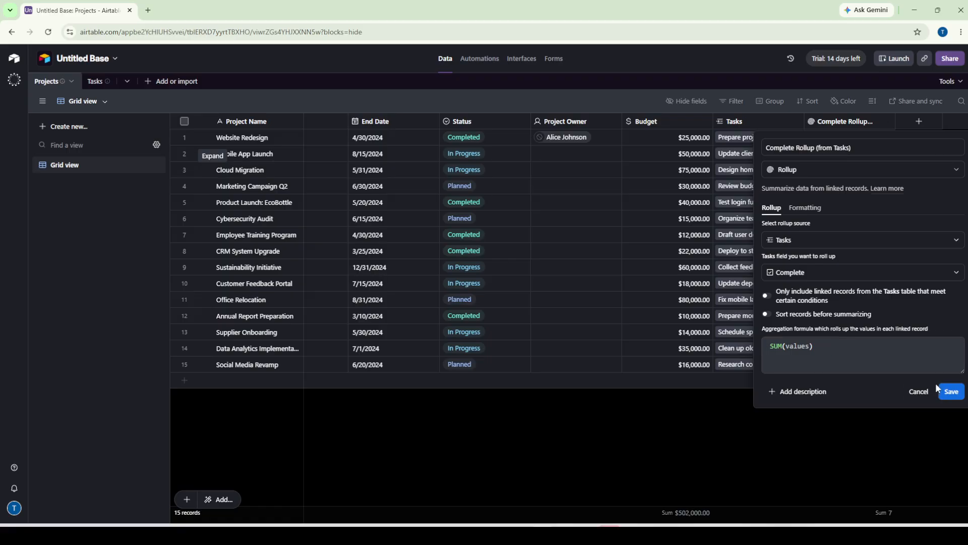
pyautogui.click(946, 392)
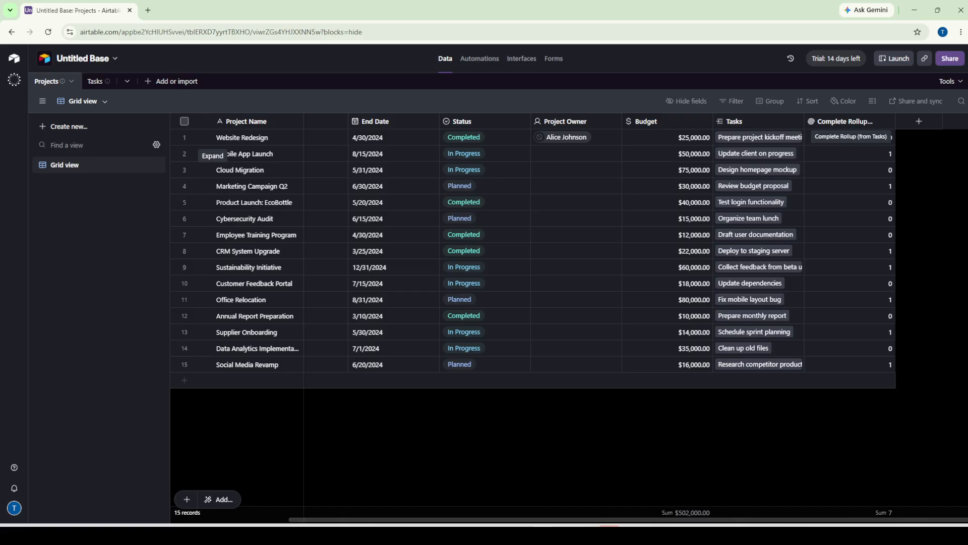
# - Create a collaborative view named Kanban for the Projects table, with records stacked by Status
pyautogui.moveTo(684, 520); pyautogui.dragTo(567, 519)
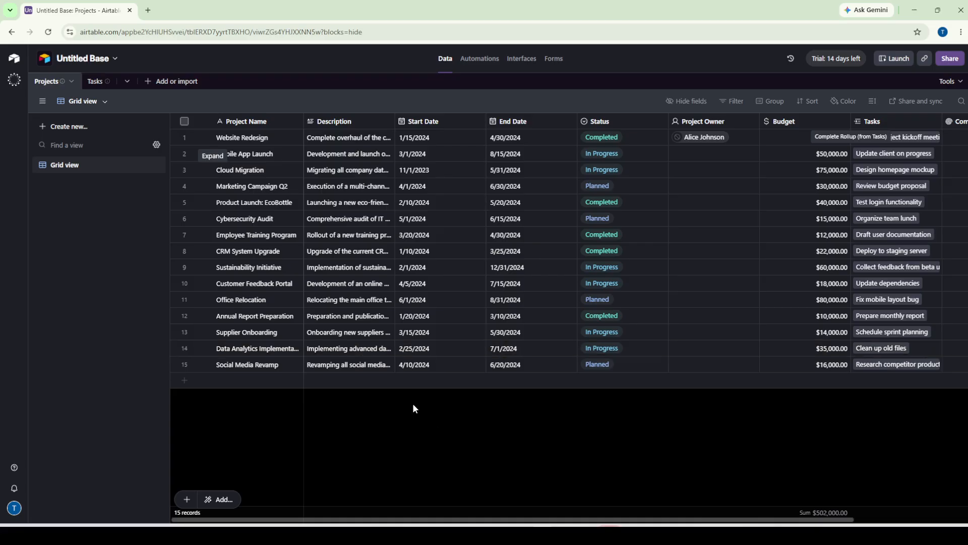
pyautogui.click(54, 126)
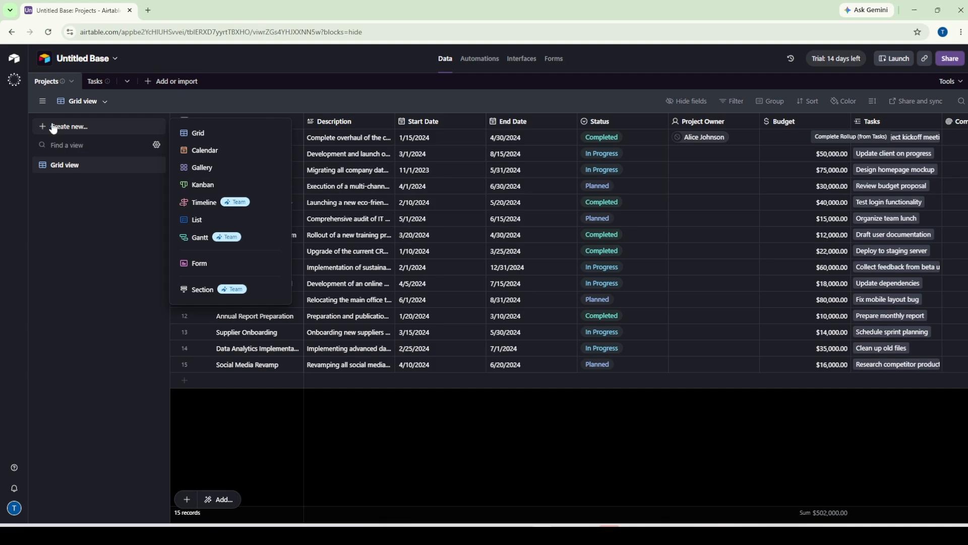
pyautogui.click(207, 185)
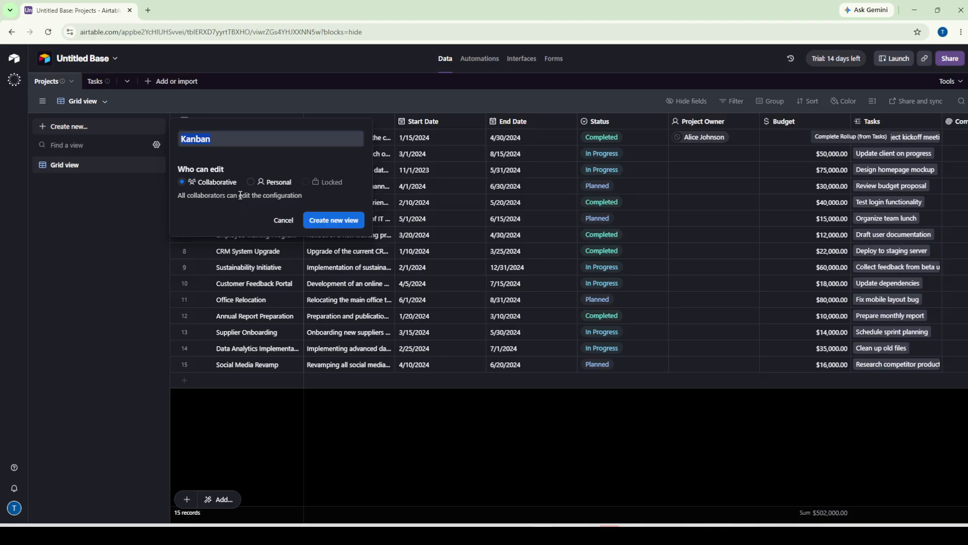
pyautogui.click(316, 222)
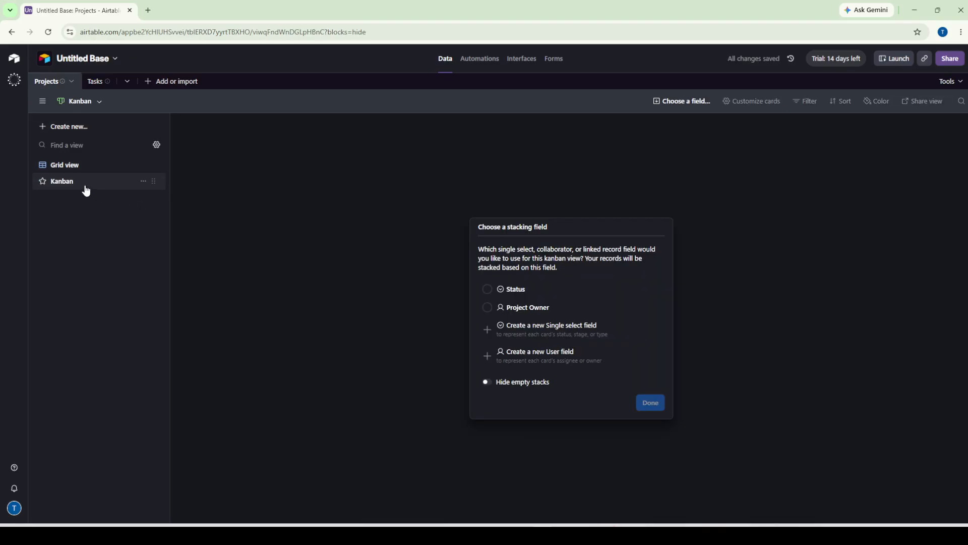
pyautogui.click(488, 293)
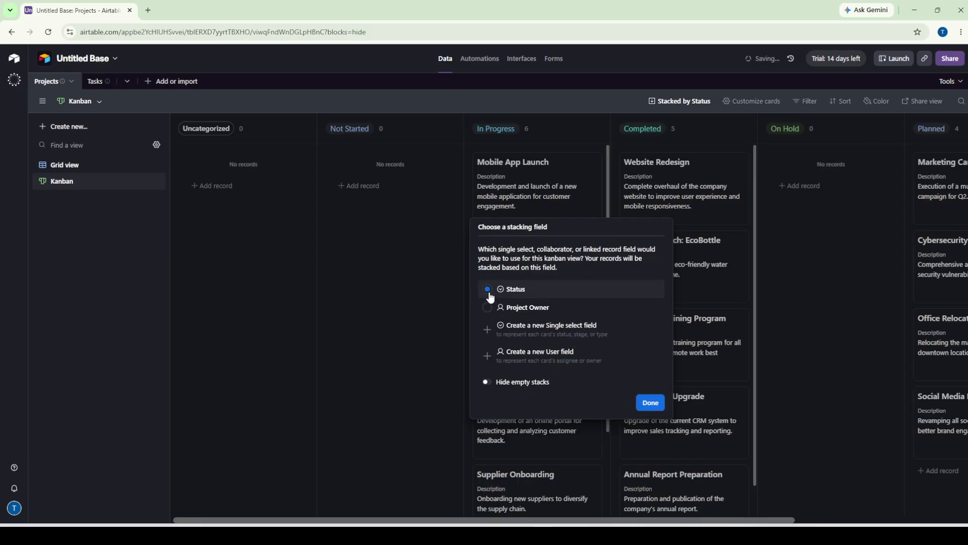
pyautogui.click(652, 407)
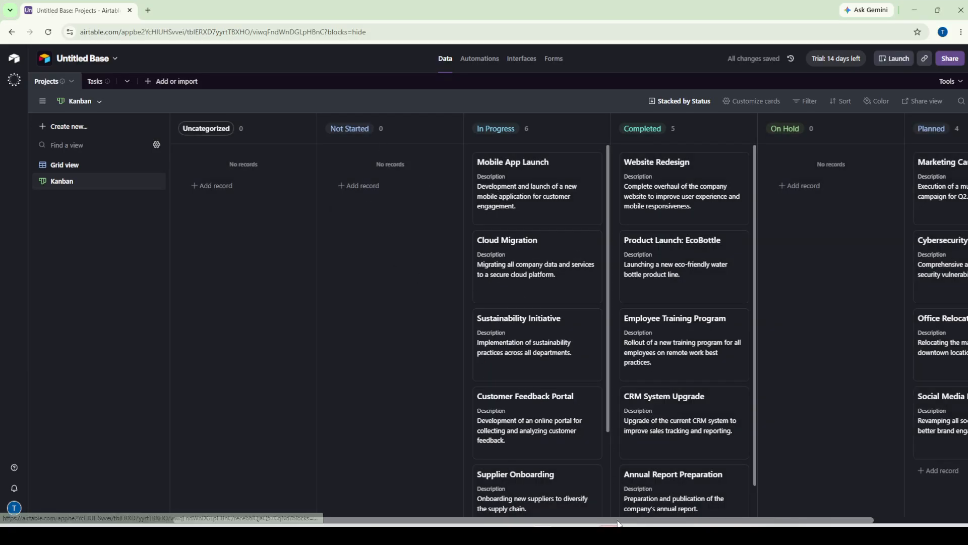
# - Move Product Launch: EcoBottle and Employee Training Program to On Hold, and Cloud Migration, Customer Feedback Portal and Supplier Onboarding to Not Started
pyautogui.moveTo(619, 523); pyautogui.dragTo(853, 518)
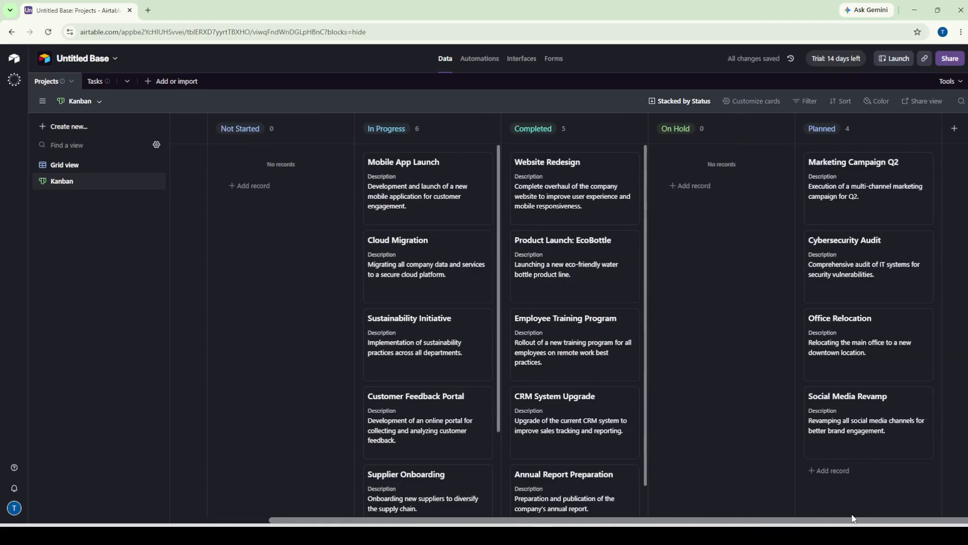
pyautogui.moveTo(729, 520); pyautogui.dragTo(446, 517)
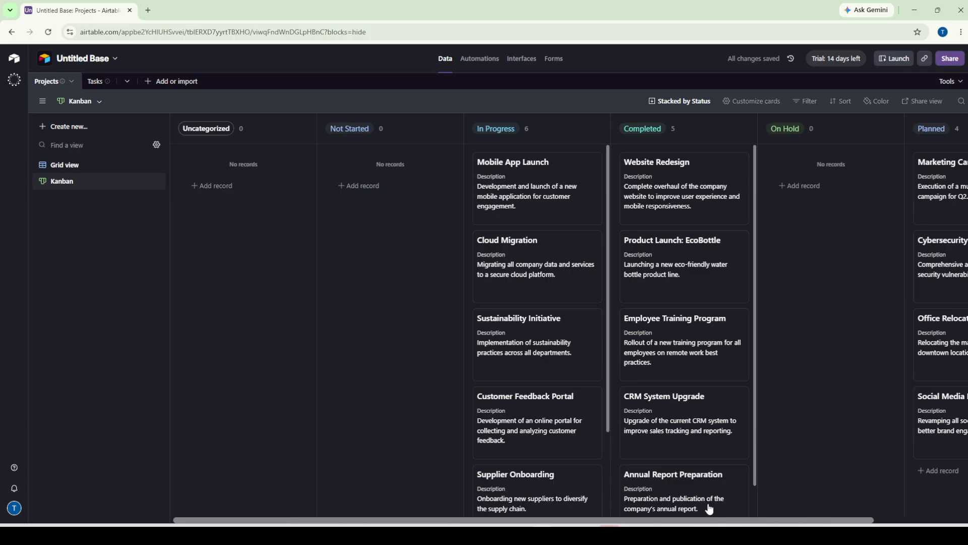
pyautogui.moveTo(706, 520); pyautogui.dragTo(801, 520)
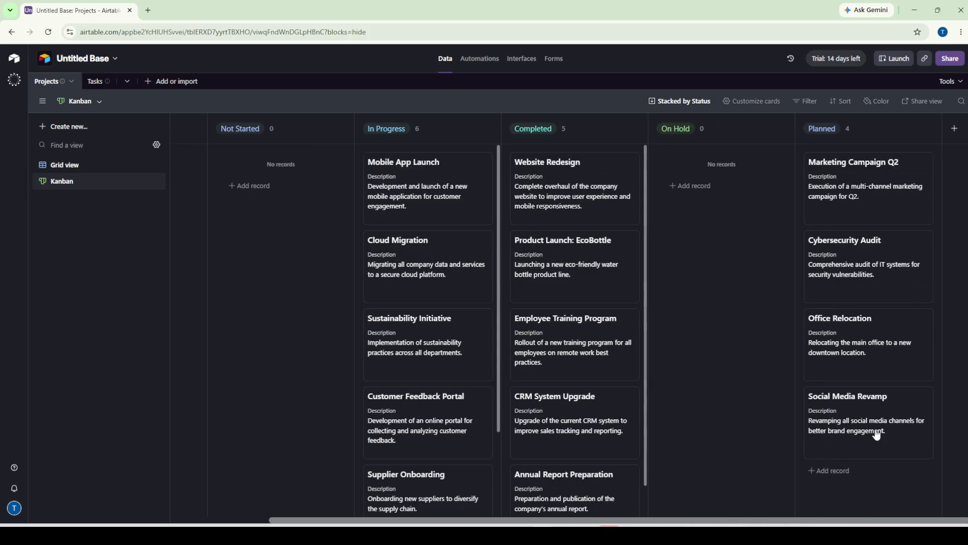
pyautogui.moveTo(597, 255); pyautogui.dragTo(719, 251)
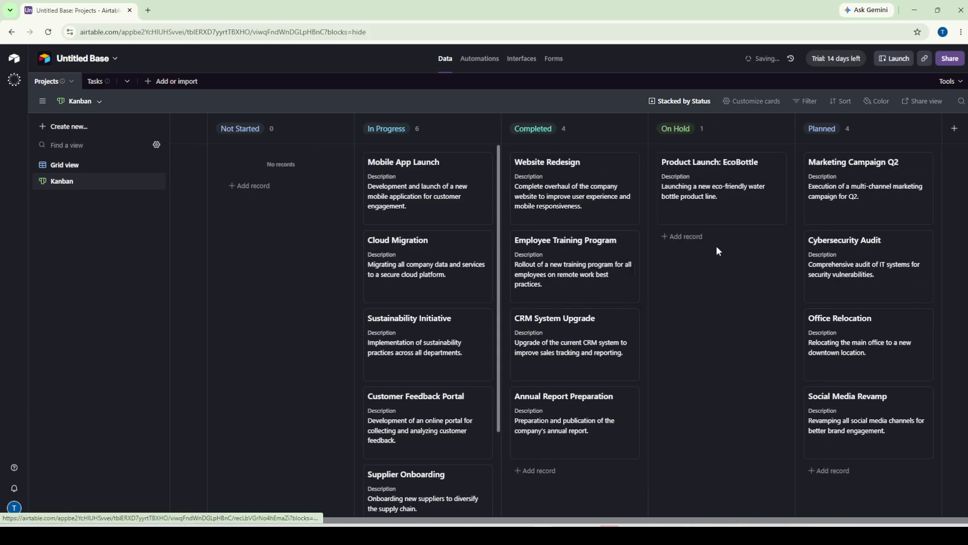
pyautogui.moveTo(443, 276); pyautogui.dragTo(252, 212)
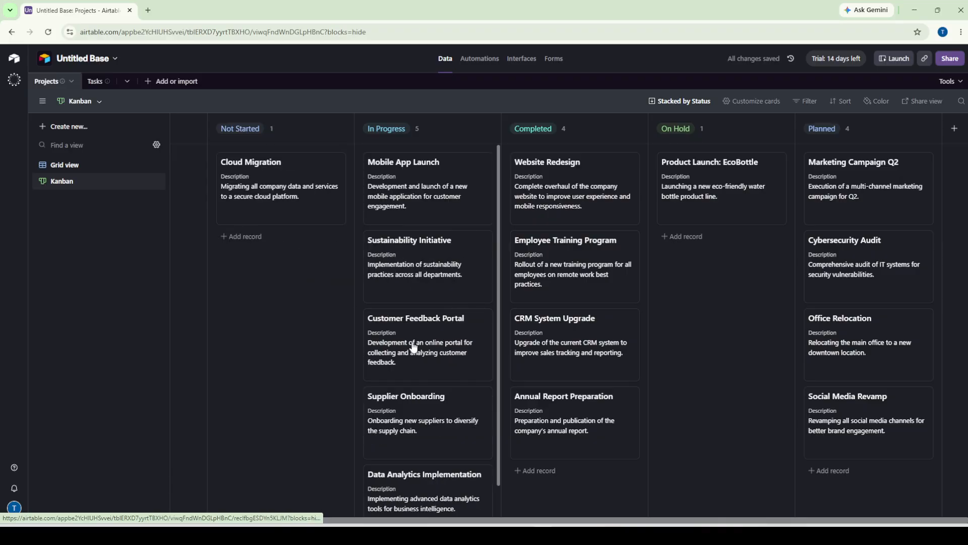
pyautogui.moveTo(413, 347); pyautogui.dragTo(273, 181)
pyautogui.moveTo(568, 279); pyautogui.dragTo(716, 212)
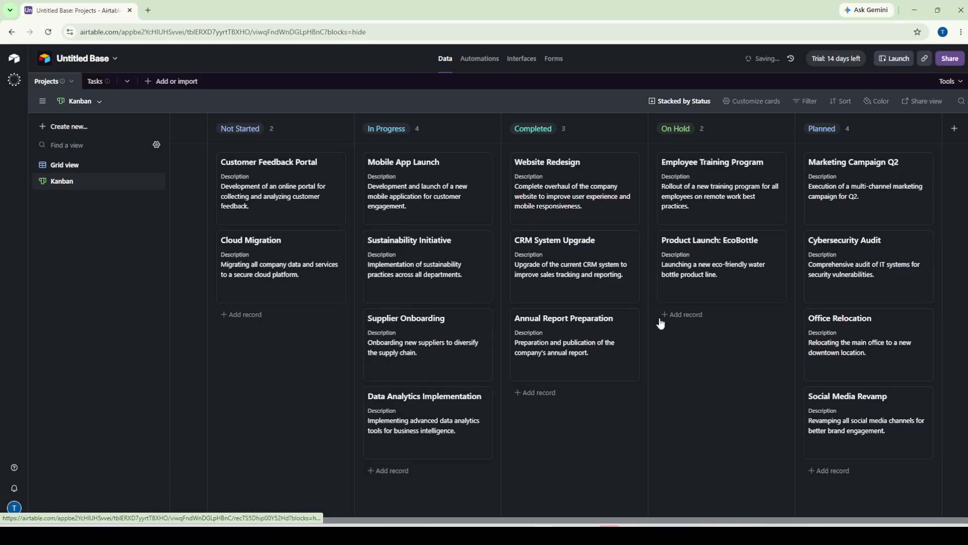
pyautogui.moveTo(373, 351); pyautogui.dragTo(308, 353)
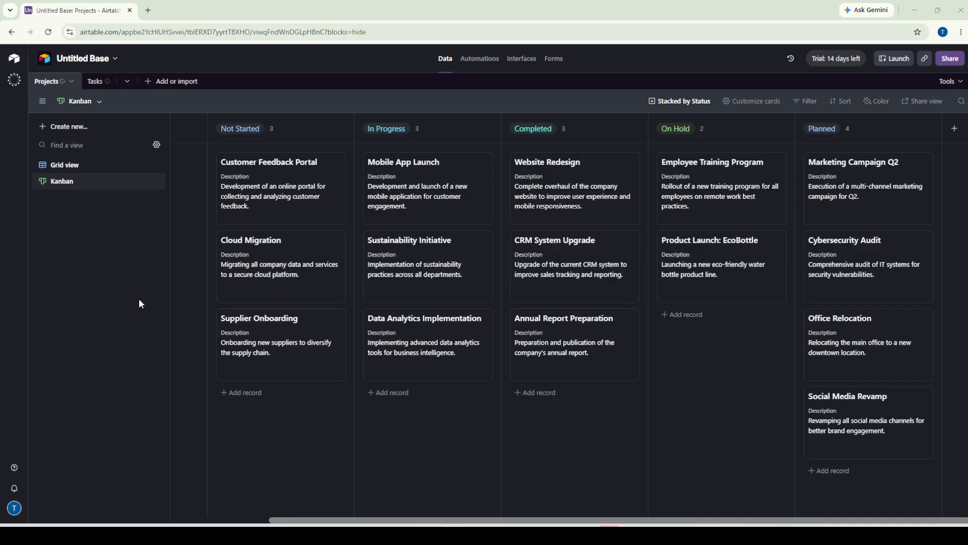
# - Return the Projects table to its Grid view
pyautogui.click(82, 169)
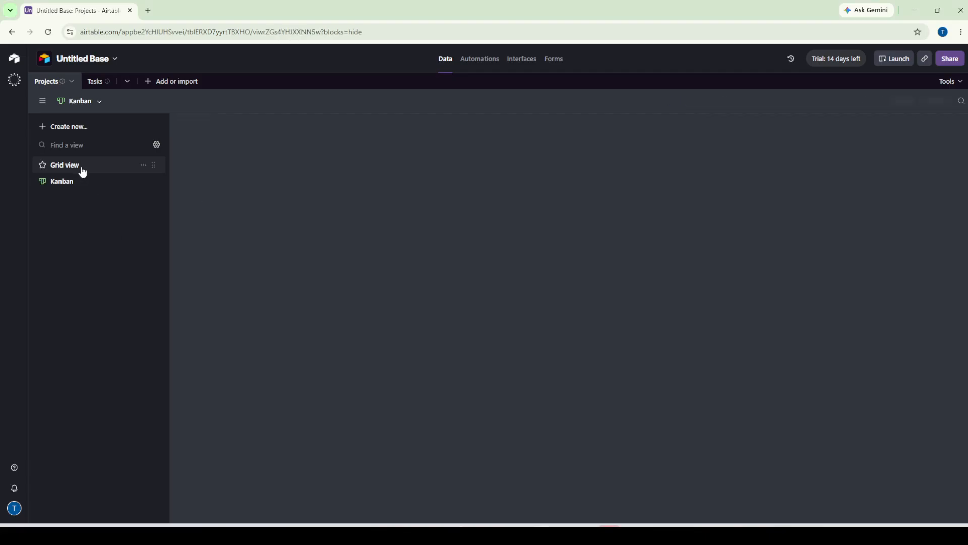